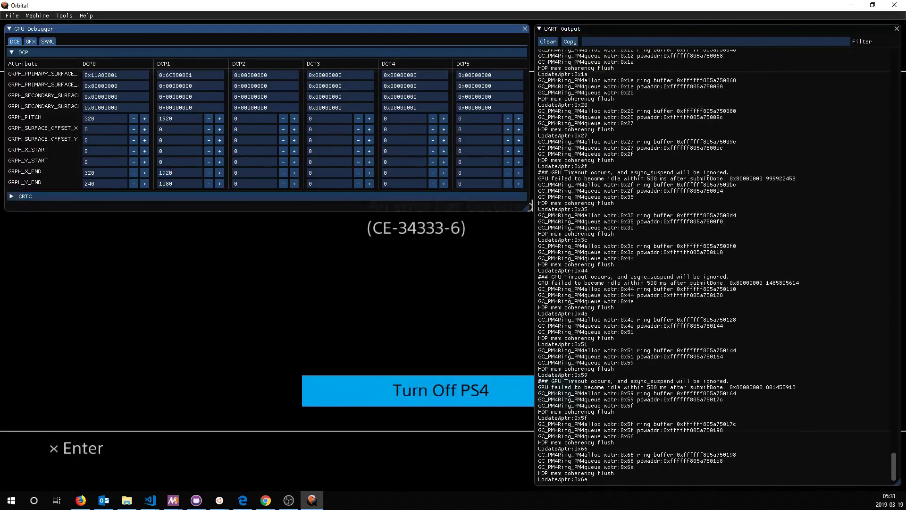
# Step: Collapse the UART Output and GPU Debugger panels to reveal the CE-34333-6 error screen
pyautogui.click(539, 29)
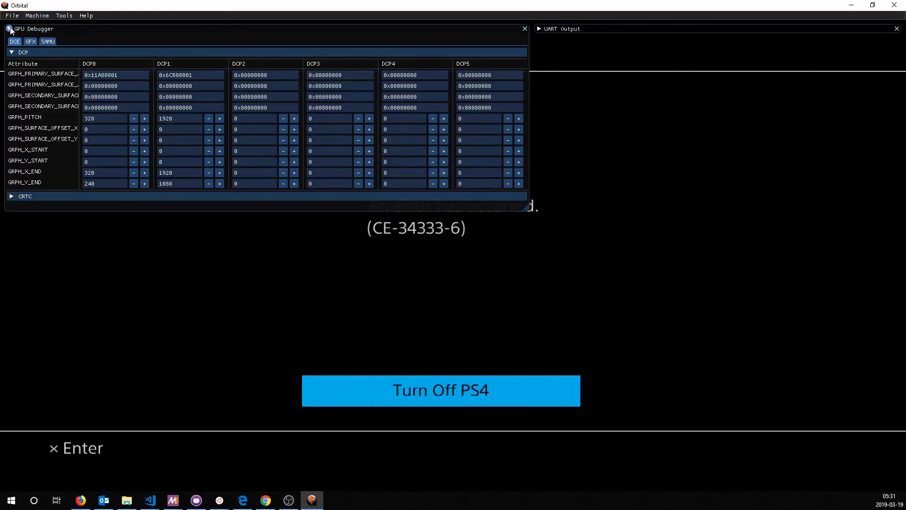
pyautogui.click(207, 73)
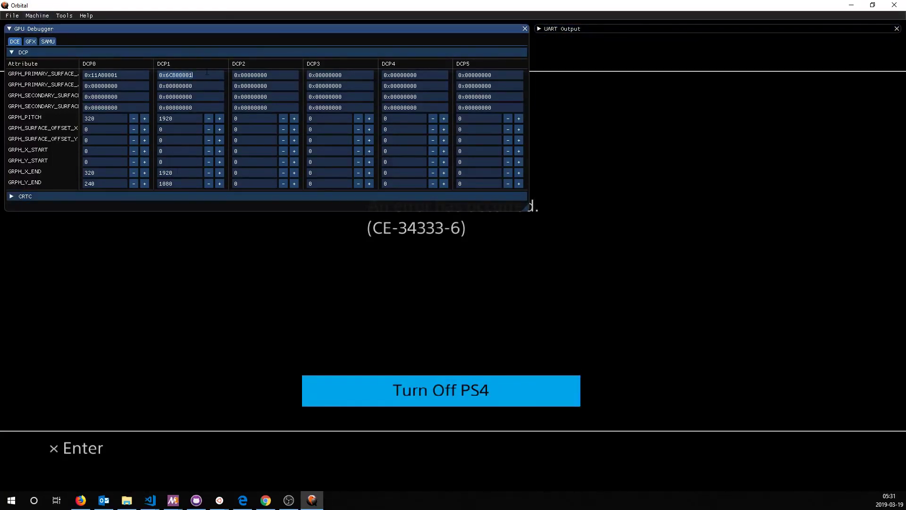
pyautogui.click(421, 347)
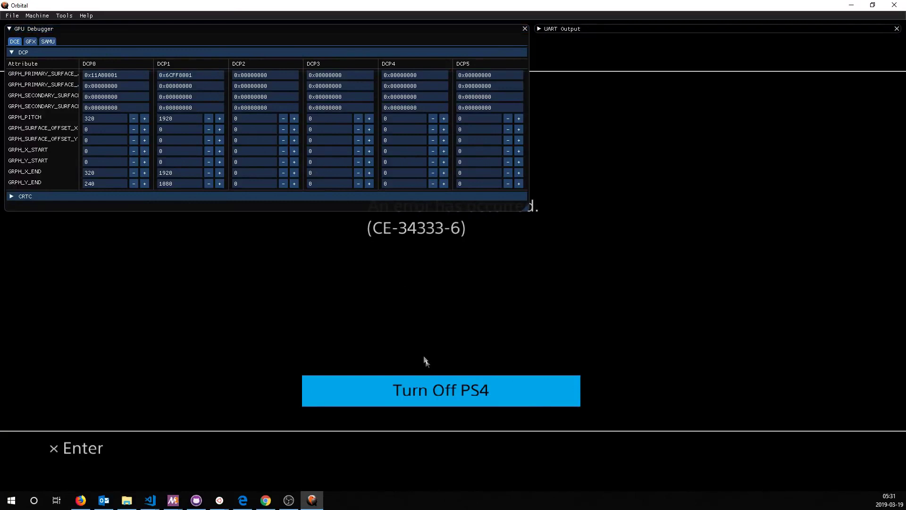
pyautogui.click(9, 29)
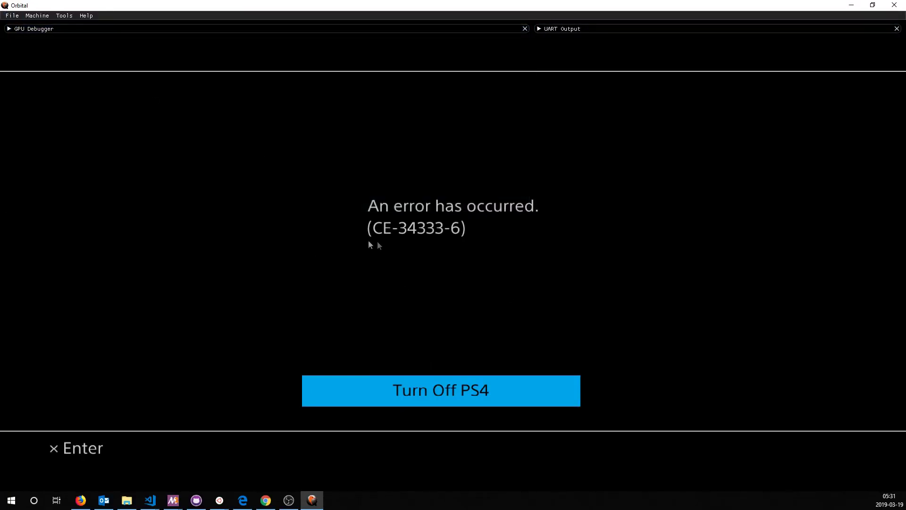